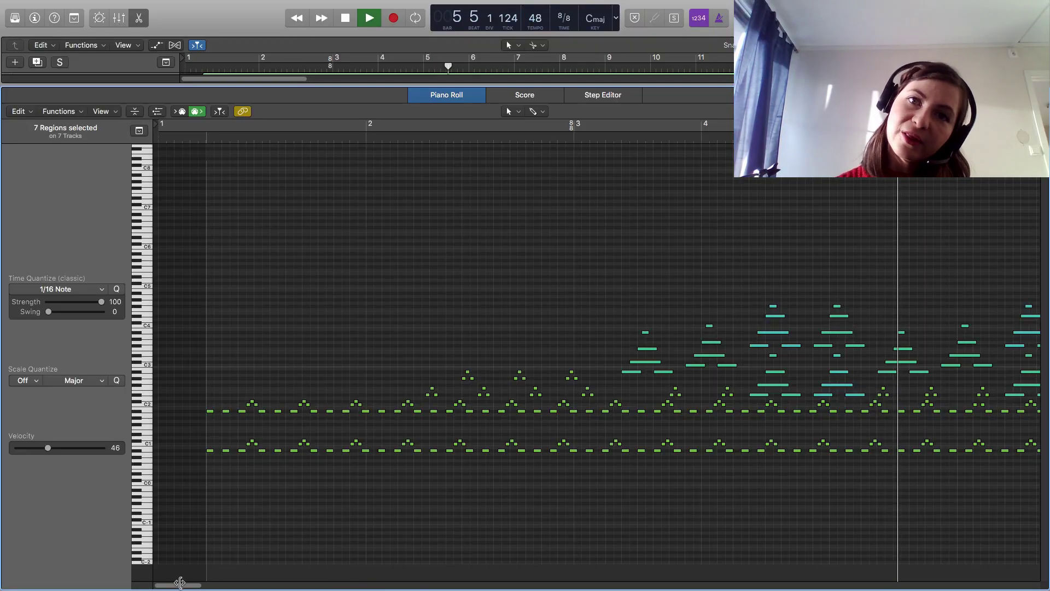
Step: Enlarge the tracks area to show three tracks, stop the song, and scroll through the Piano Roll
{"action": "left_click_drag", "start_coordinate": [560, 87], "coordinate": [560, 167]}
{"action": "key", "text": "space"}
{"action": "scroll", "coordinate": [261, 543], "scroll_direction": "right", "scroll_amount": 15}
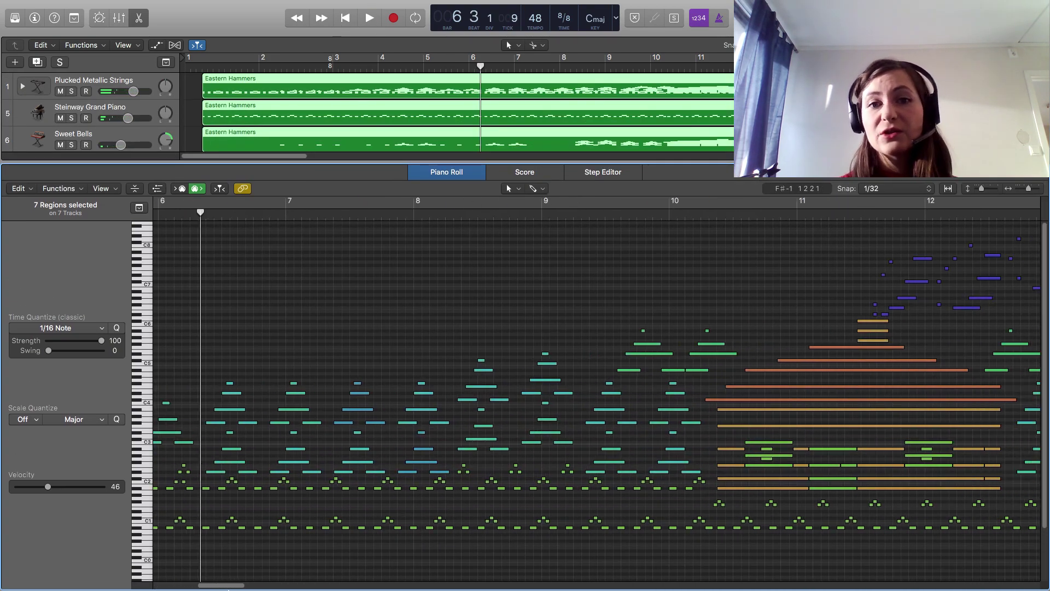
{"action": "scroll", "coordinate": [596, 399], "scroll_direction": "right", "scroll_amount": 20}
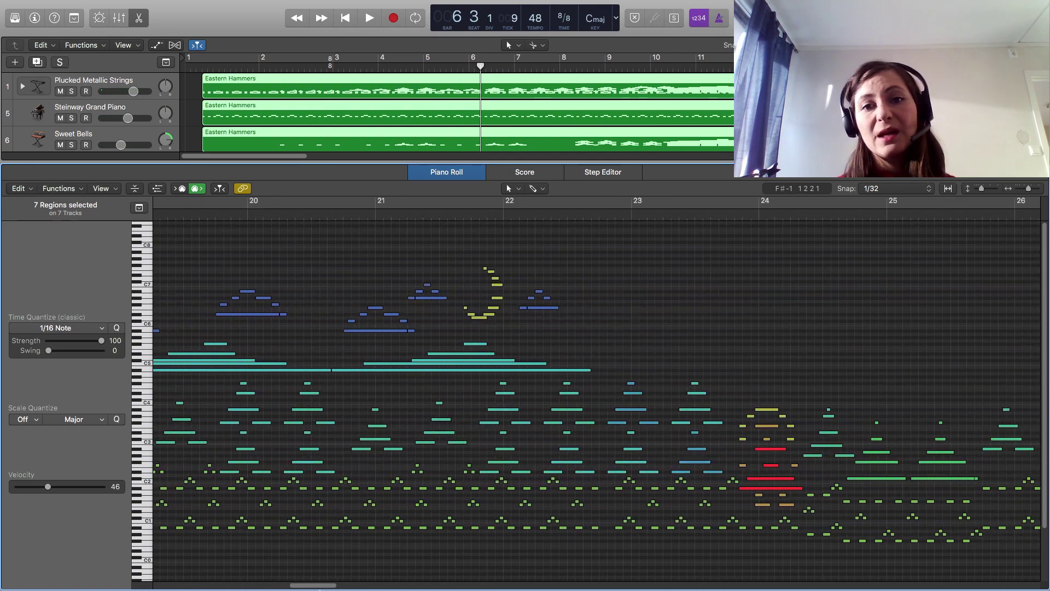
{"action": "scroll", "coordinate": [596, 399], "scroll_direction": "right", "scroll_amount": 15}
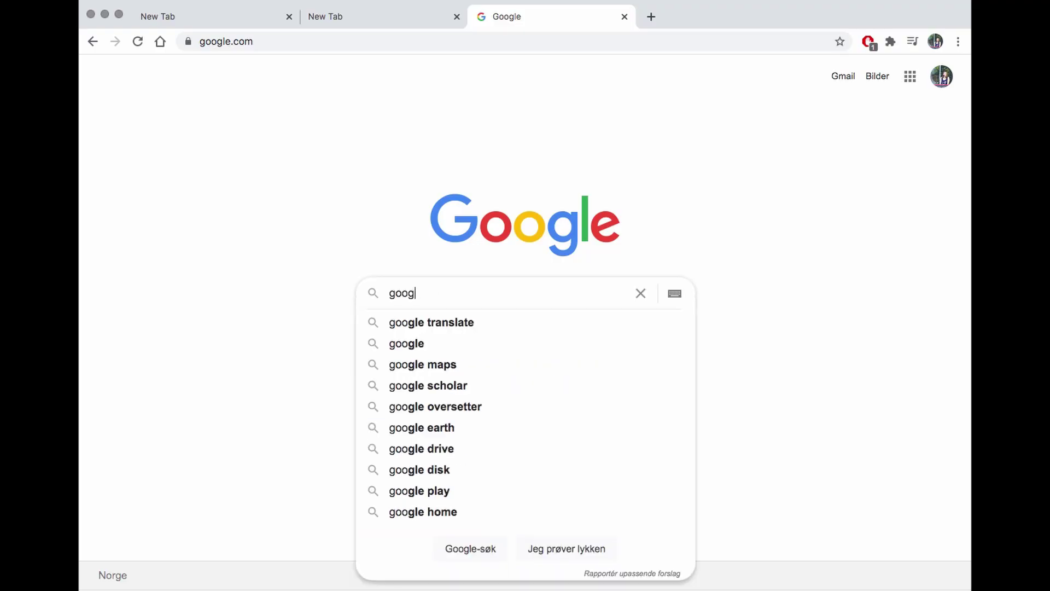
Step: Search Google for 'google song maker'
{"action": "type", "text": "ogle song maker"}
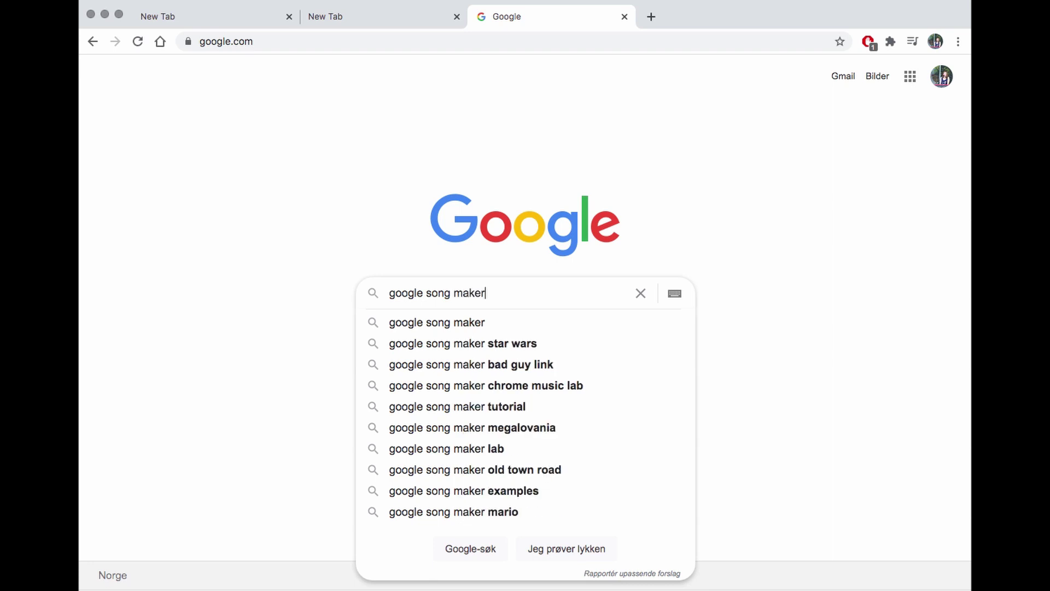
{"action": "key", "text": "Return"}
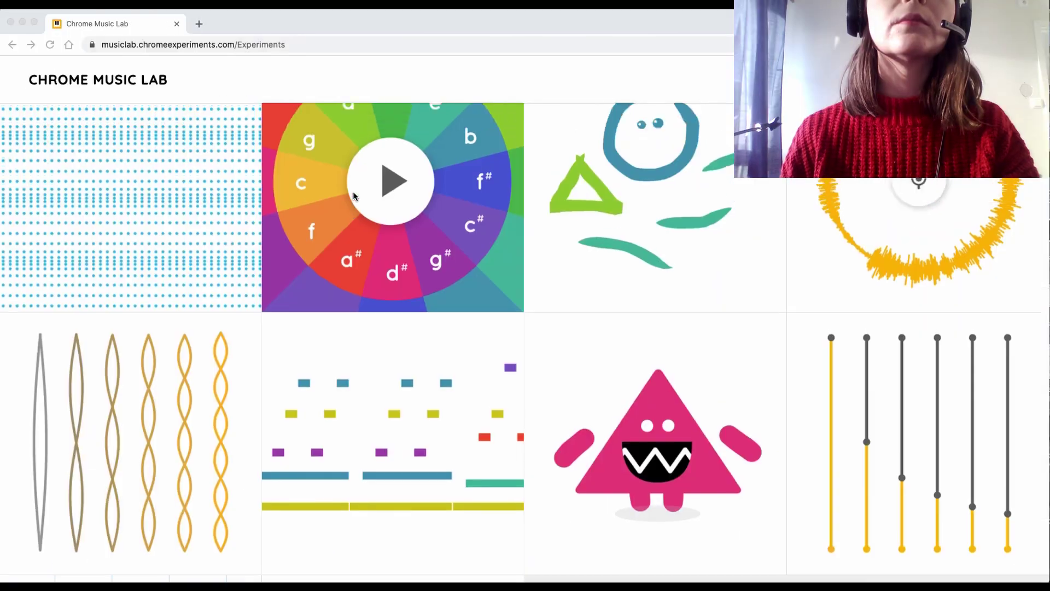
Step: Open the Song Maker experiment from the Chrome Music Lab experiments grid
{"action": "scroll", "coordinate": [353, 195], "scroll_direction": "up", "scroll_amount": 5}
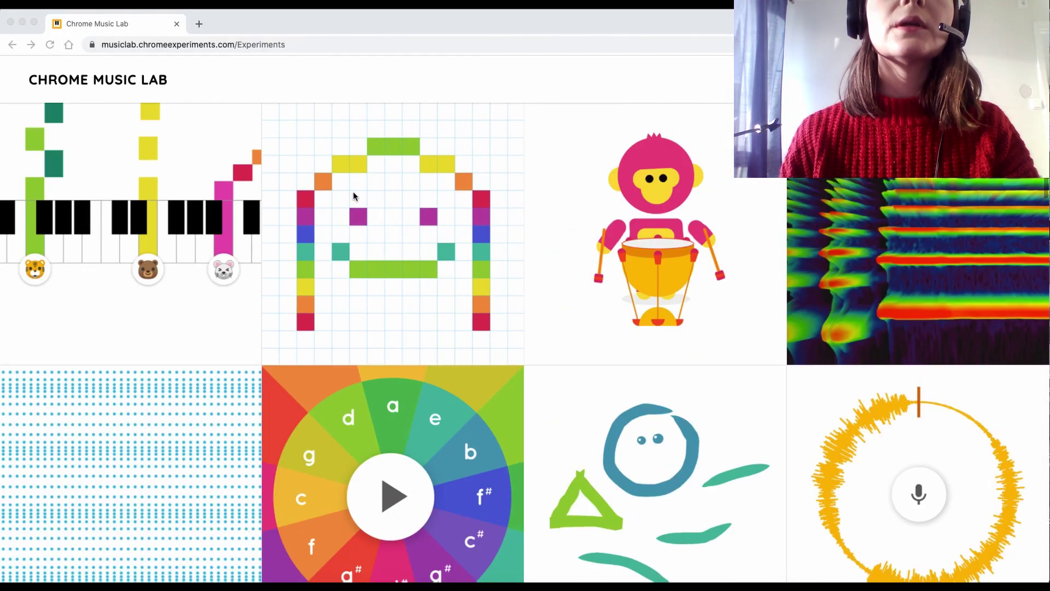
{"action": "left_click", "coordinate": [379, 232]}
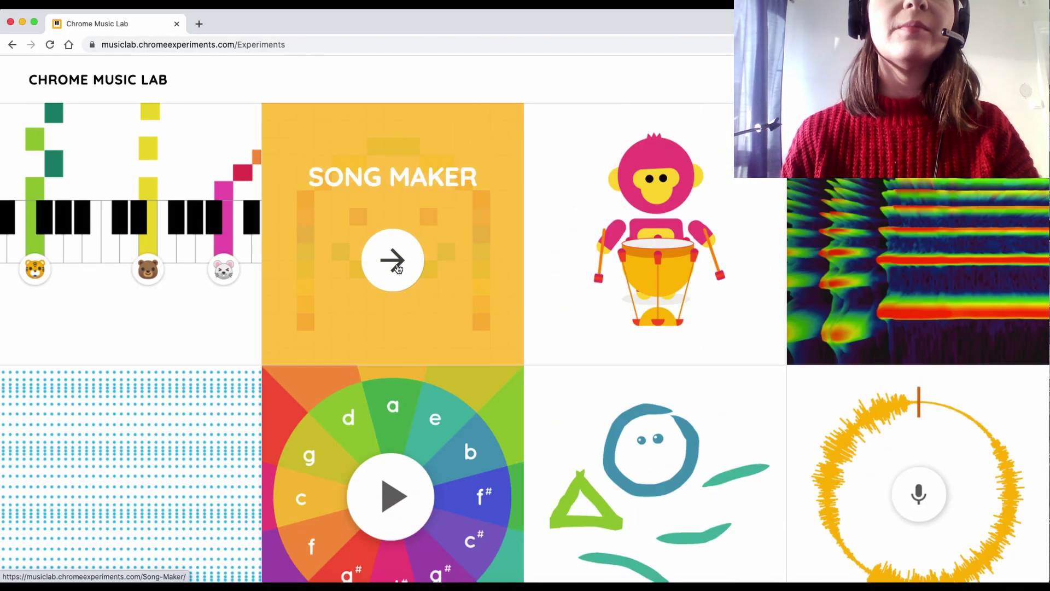
{"action": "left_click", "coordinate": [397, 268]}
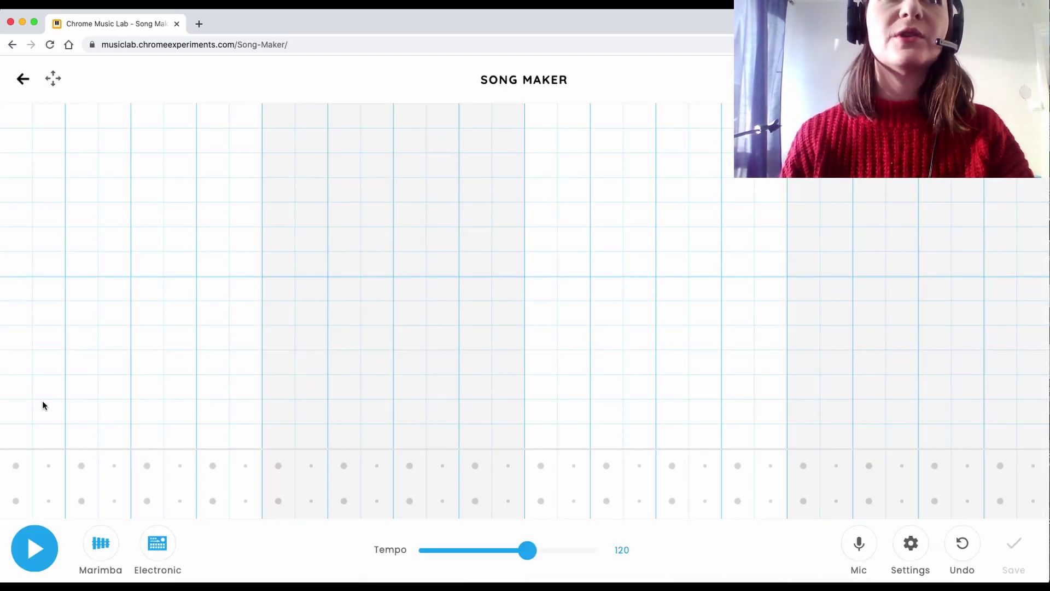
Step: Draw a figure with a red note, orange legs, green body and neck, yellow arm row and purple head notes
{"action": "left_click", "coordinate": [25, 441]}
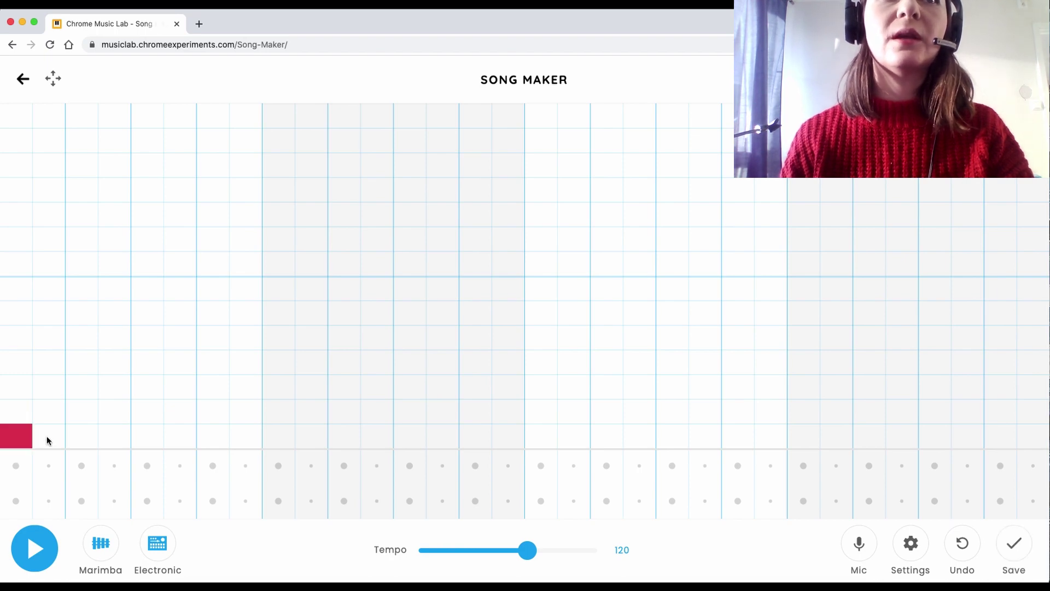
{"action": "left_click", "coordinate": [81, 411]}
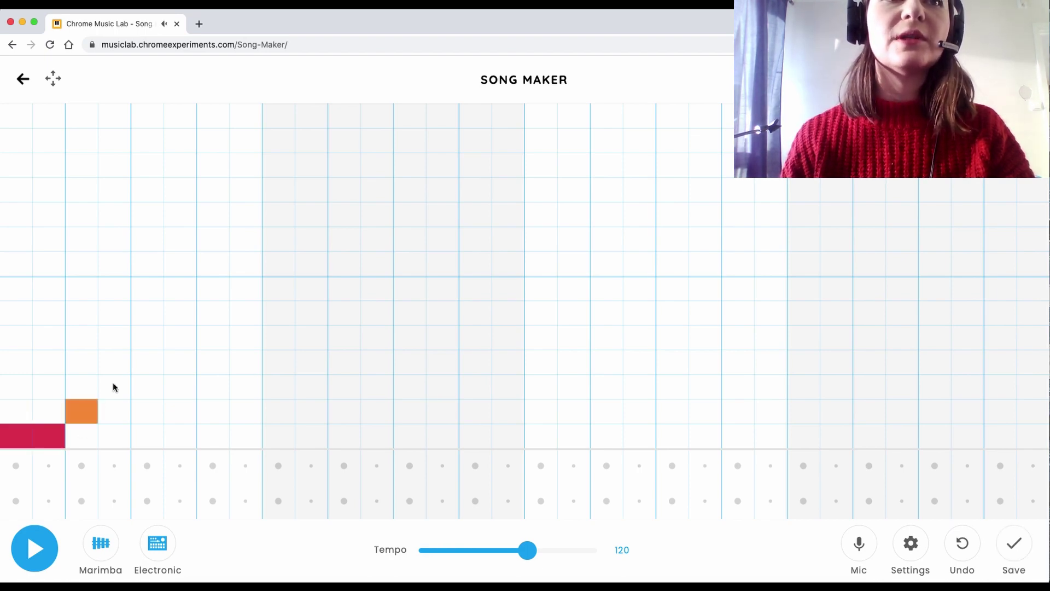
{"action": "left_click", "coordinate": [140, 418]}
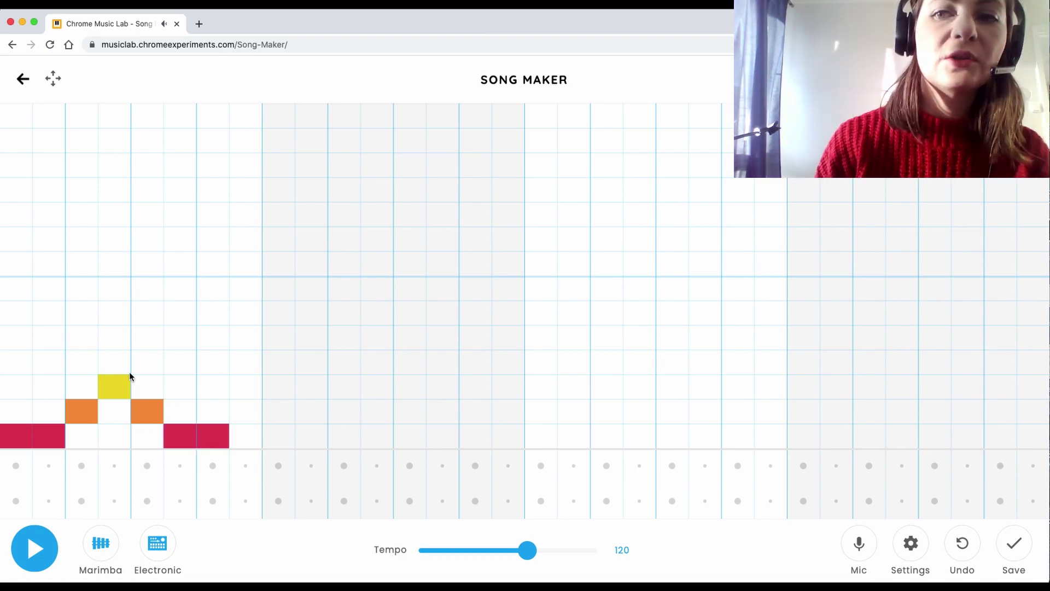
{"action": "left_click", "coordinate": [115, 337]}
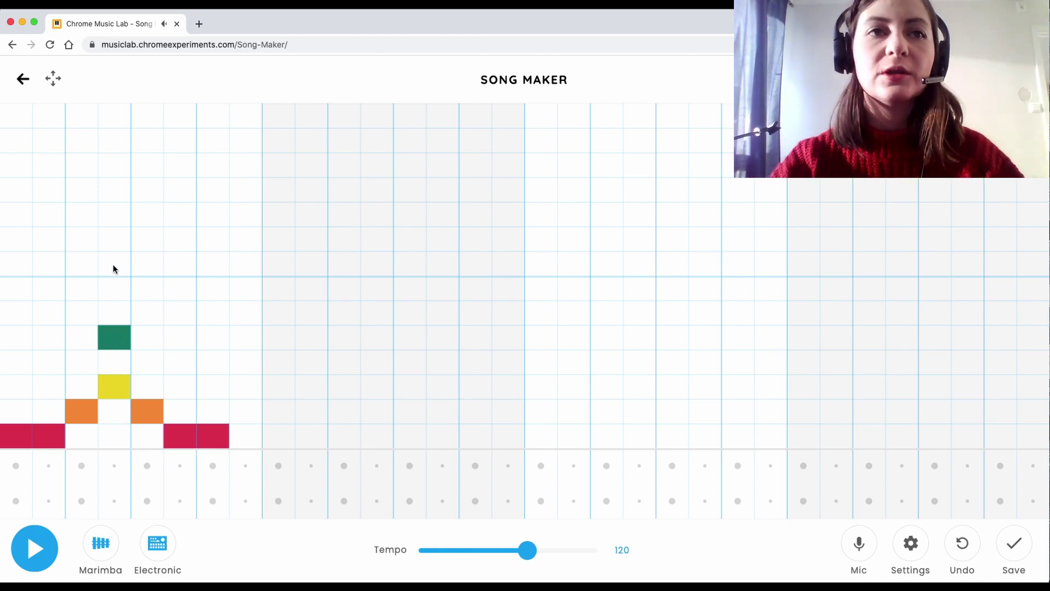
{"action": "left_click_drag", "start_coordinate": [20, 222], "coordinate": [93, 215]}
{"action": "left_click_drag", "start_coordinate": [180, 219], "coordinate": [202, 220]}
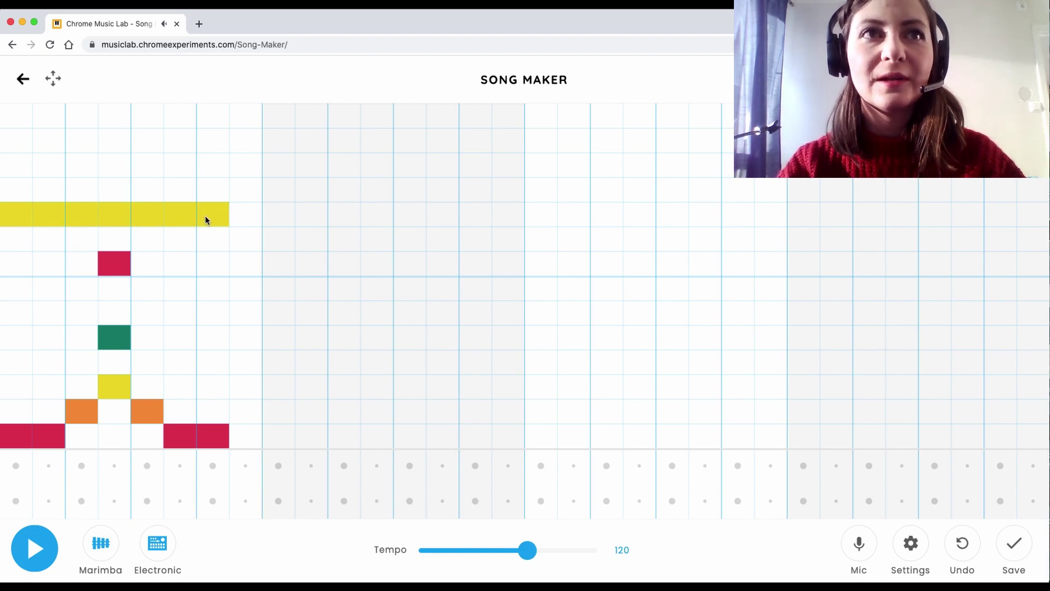
{"action": "left_click", "coordinate": [118, 164]}
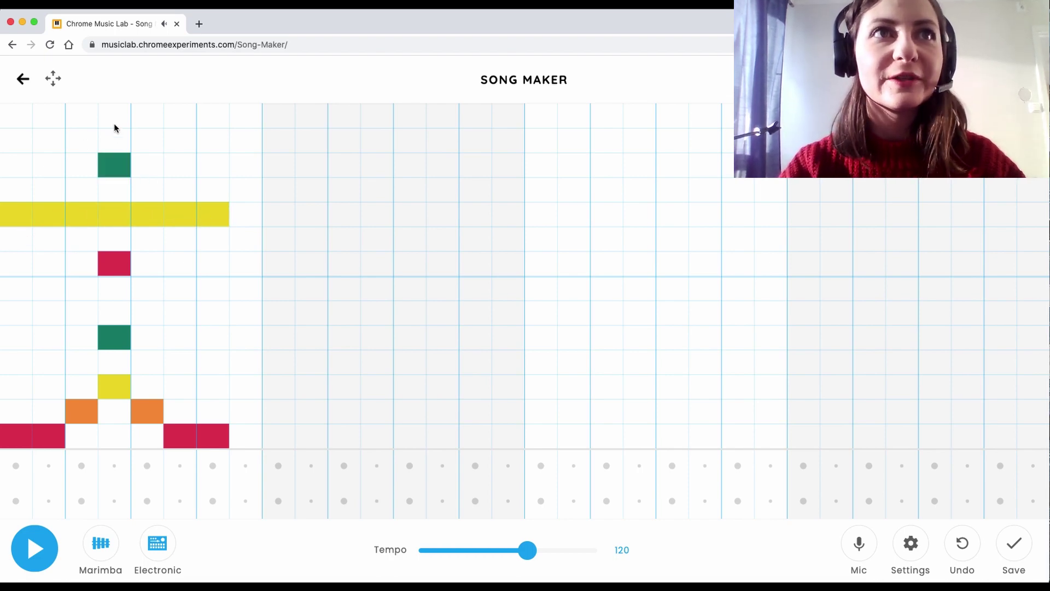
{"action": "left_click", "coordinate": [83, 140]}
{"action": "left_click", "coordinate": [146, 144]}
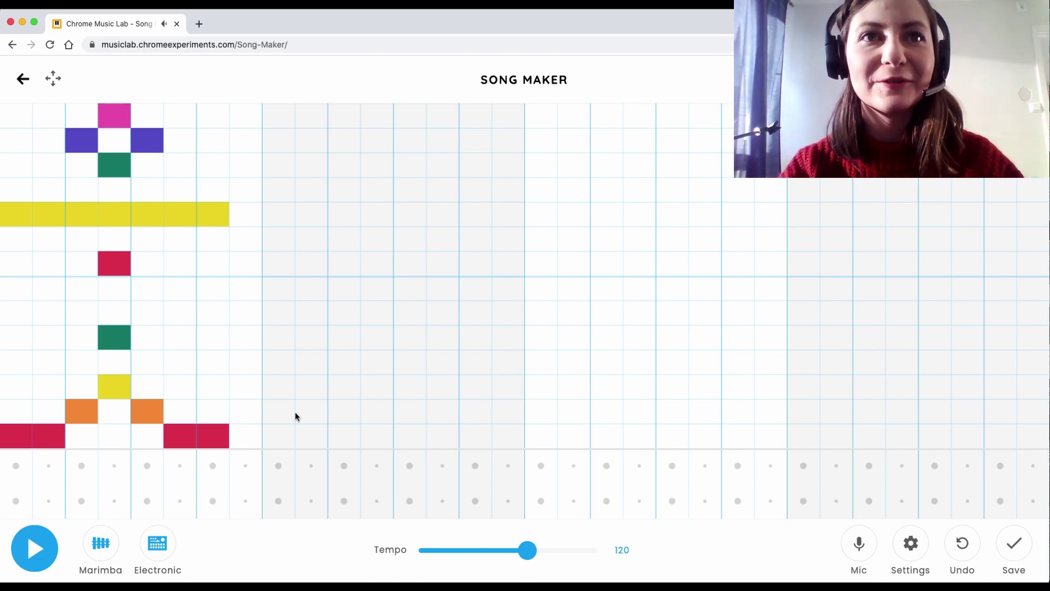
Step: Draw the second figure's orange feet, yellow legs and a green centre note
{"action": "left_click_drag", "start_coordinate": [297, 417], "coordinate": [311, 413]}
{"action": "left_click", "coordinate": [342, 389]}
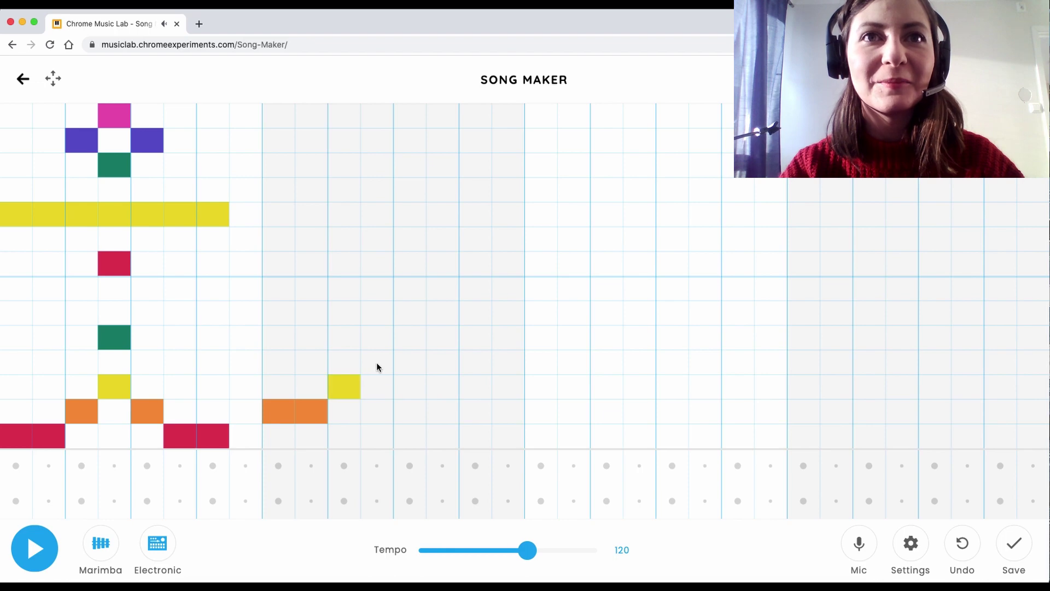
{"action": "left_click", "coordinate": [386, 370]}
{"action": "left_click", "coordinate": [409, 392]}
{"action": "left_click", "coordinate": [449, 417]}
{"action": "left_click", "coordinate": [471, 417]}
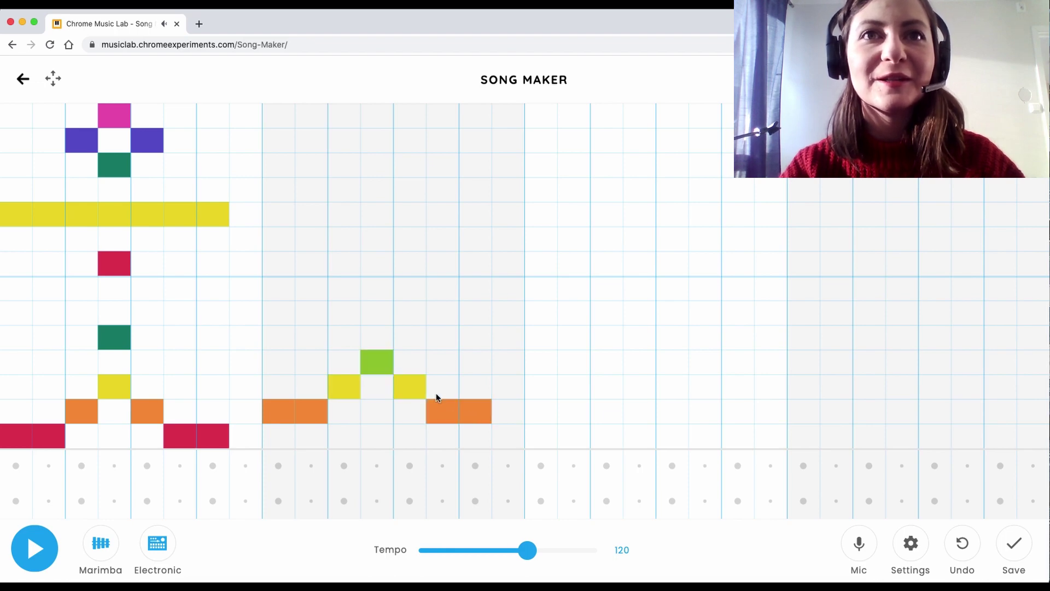
Step: Add purple and orange body notes, a green arm row, purple and pink head notes, then play and stop
{"action": "left_click", "coordinate": [375, 305]}
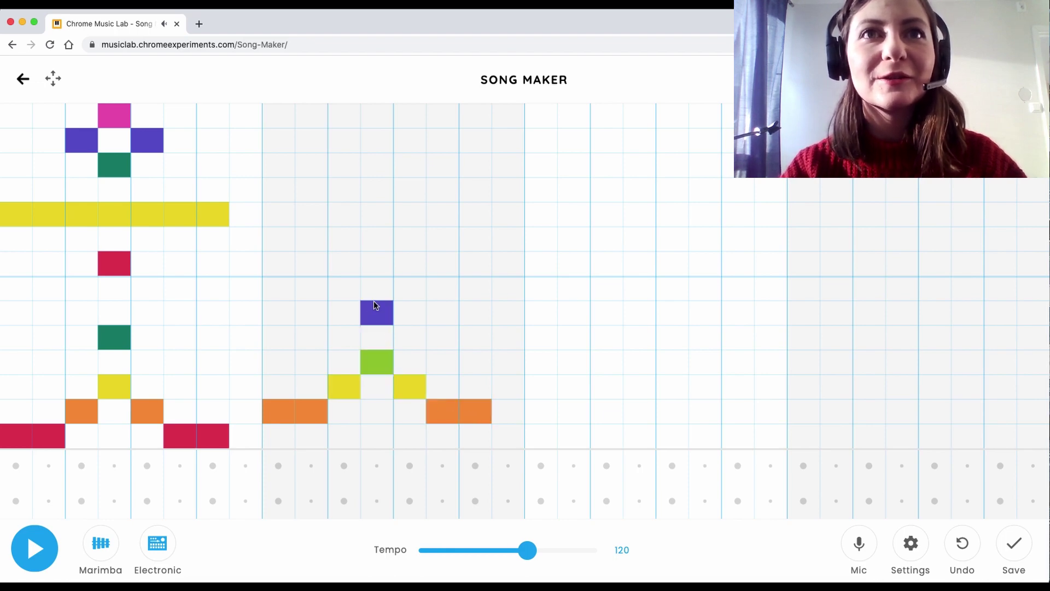
{"action": "left_click", "coordinate": [376, 236]}
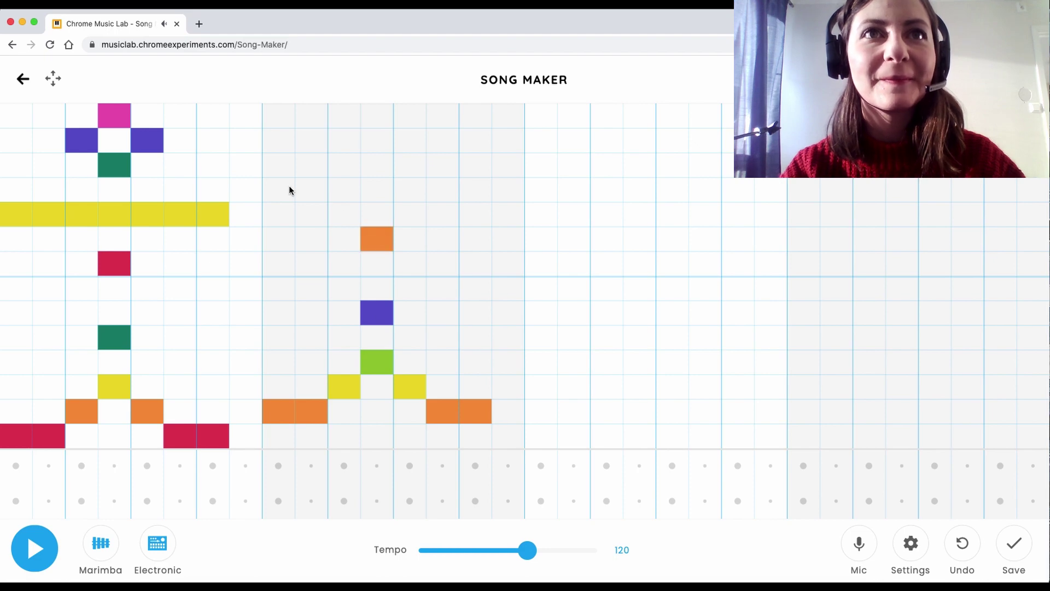
{"action": "left_click_drag", "start_coordinate": [289, 191], "coordinate": [411, 192]}
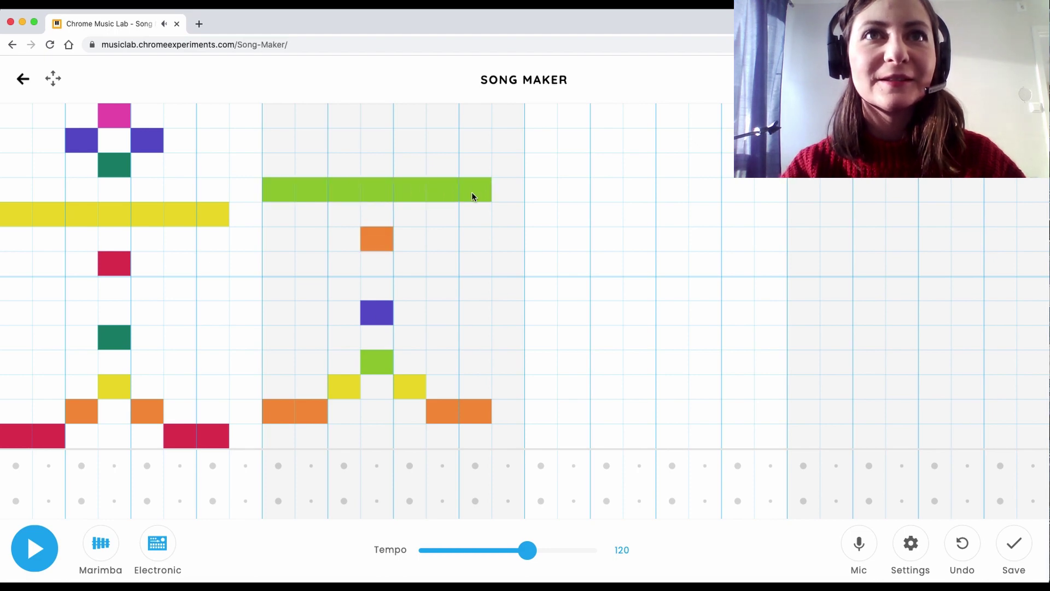
{"action": "left_click", "coordinate": [352, 143]}
{"action": "left_click", "coordinate": [375, 140]}
{"action": "left_click", "coordinate": [380, 121]}
{"action": "left_click", "coordinate": [402, 149]}
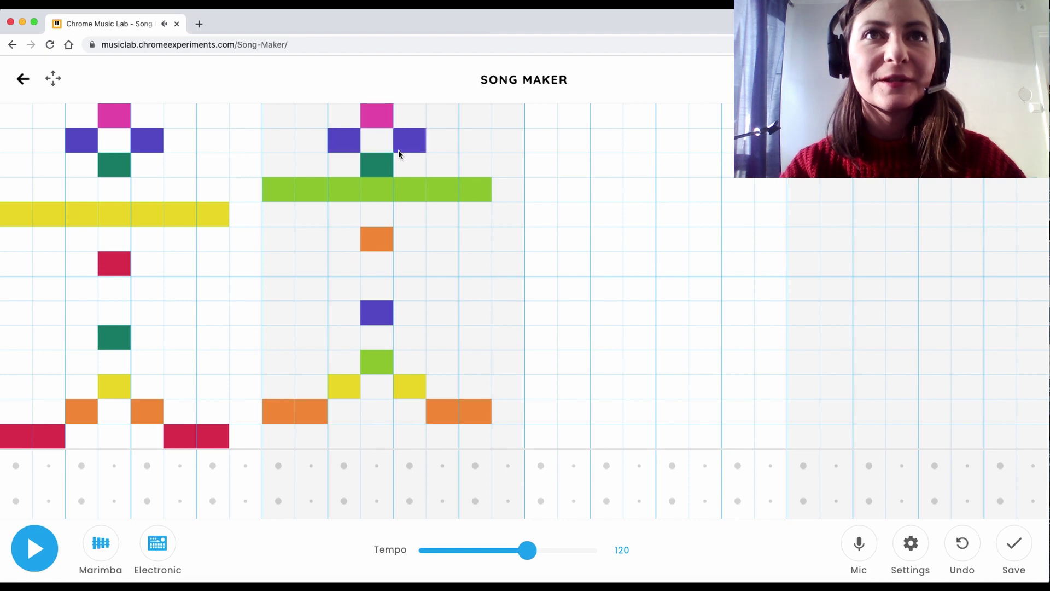
{"action": "left_click", "coordinate": [39, 560]}
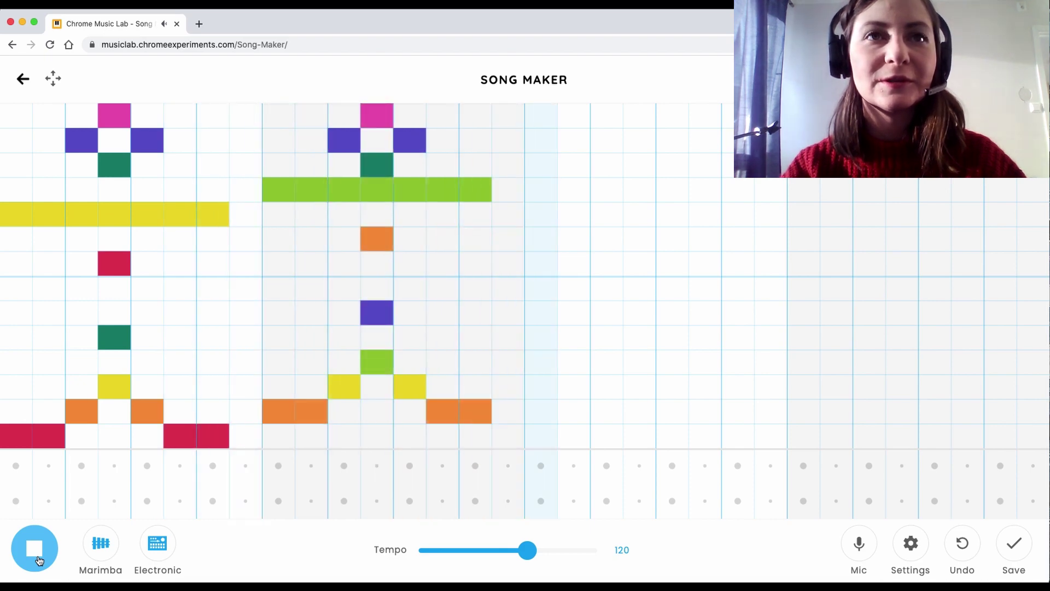
{"action": "left_click", "coordinate": [40, 560]}
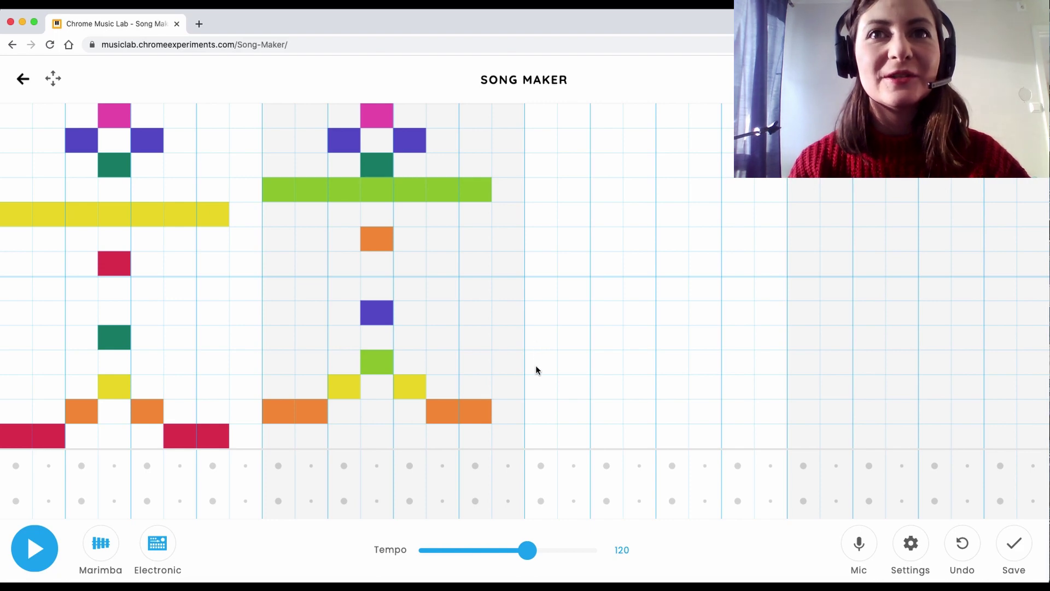
Step: Draw a three-beat green note with purple, red and green notes stacked above it
{"action": "left_click_drag", "start_coordinate": [541, 363], "coordinate": [591, 363]}
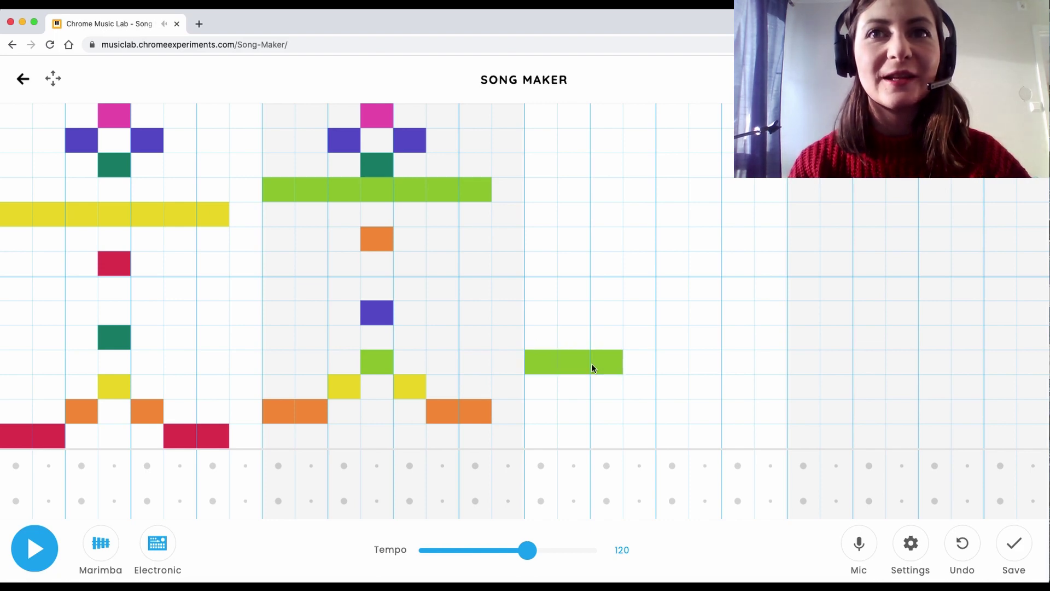
{"action": "left_click", "coordinate": [537, 310]}
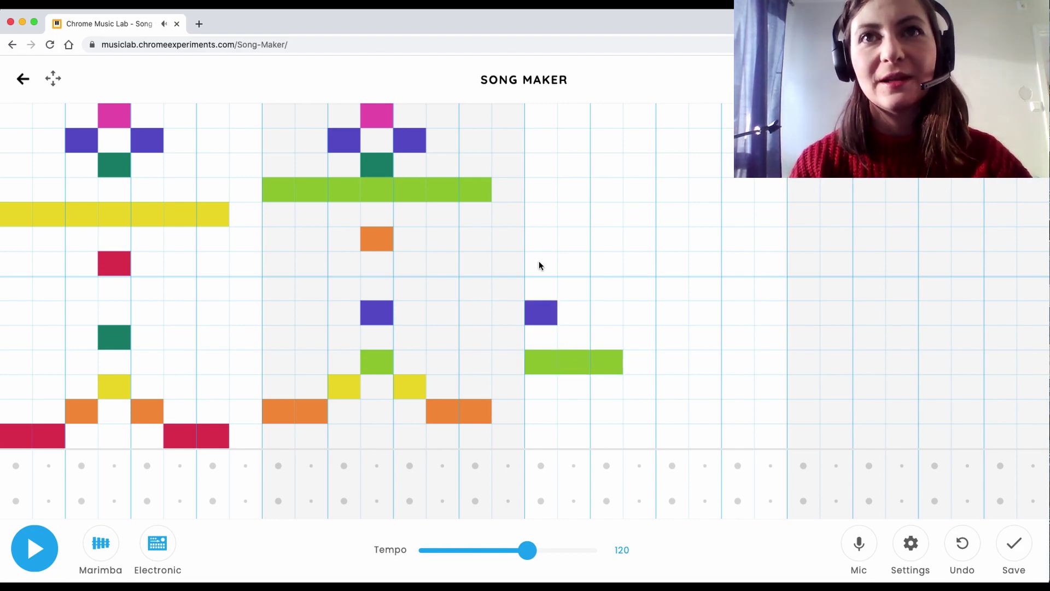
{"action": "left_click", "coordinate": [539, 263]}
{"action": "left_click", "coordinate": [539, 189]}
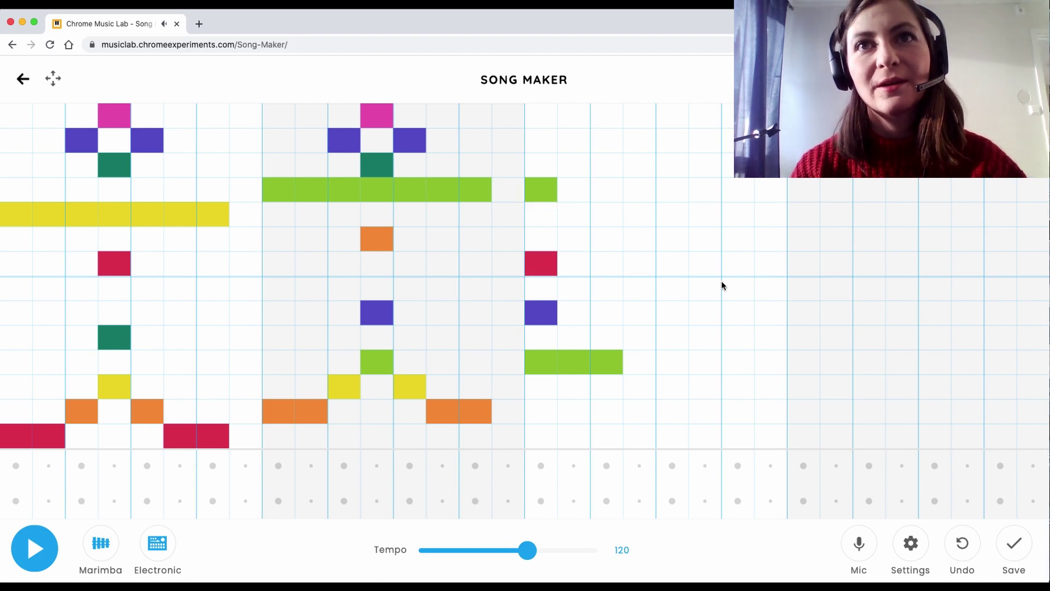
{"action": "left_click", "coordinate": [642, 310]}
{"action": "left_click", "coordinate": [642, 310]}
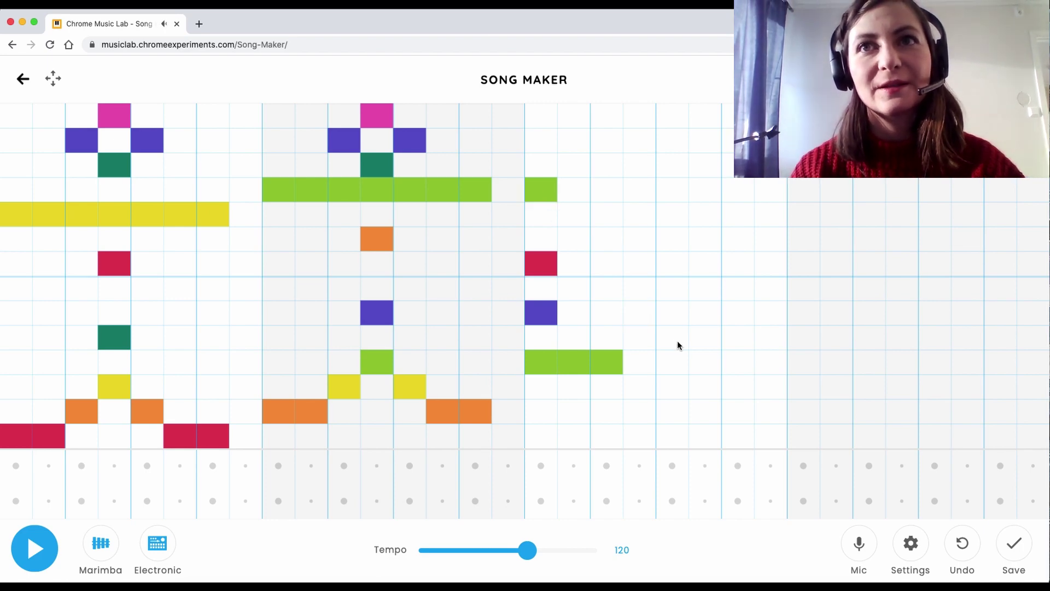
Step: Add pink, orange, two-step green, orange and pink notes further right in the third bar
{"action": "left_click", "coordinate": [638, 289]}
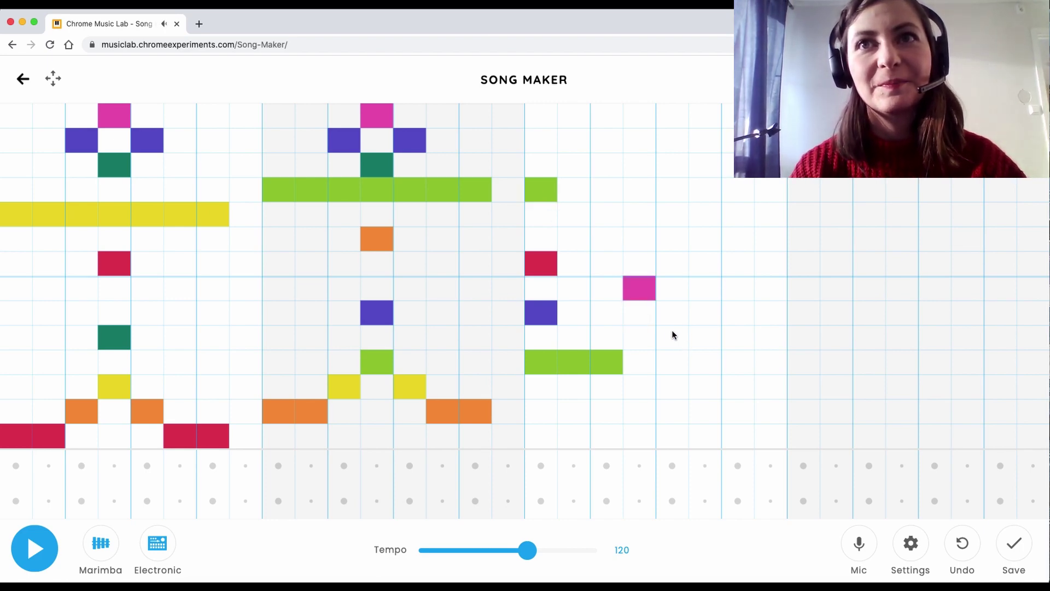
{"action": "left_click", "coordinate": [637, 238]}
{"action": "left_click", "coordinate": [670, 190]}
{"action": "left_click", "coordinate": [702, 192]}
{"action": "left_click", "coordinate": [739, 239]}
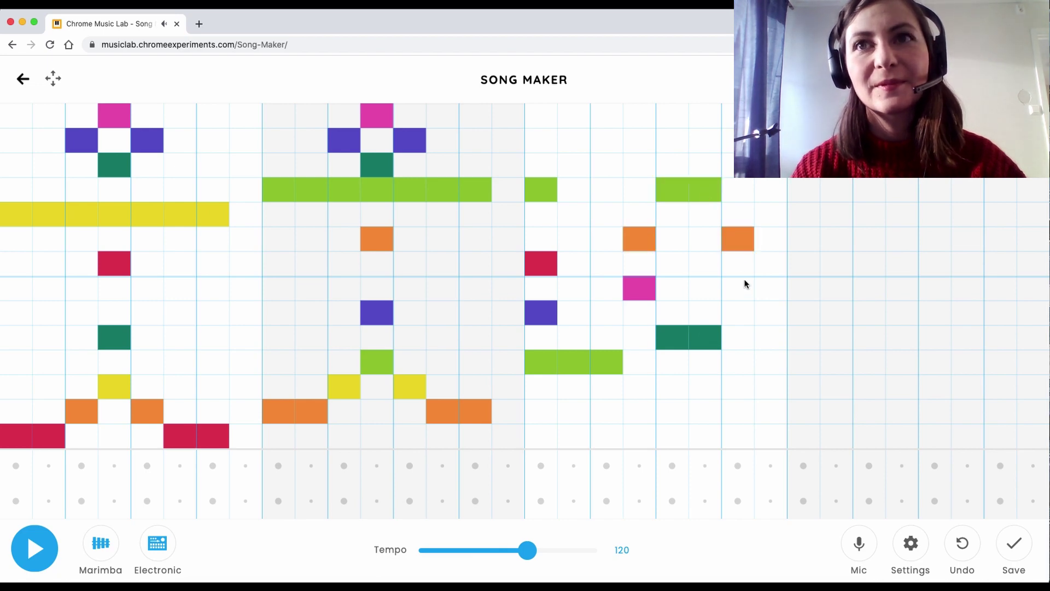
{"action": "left_click", "coordinate": [739, 288]}
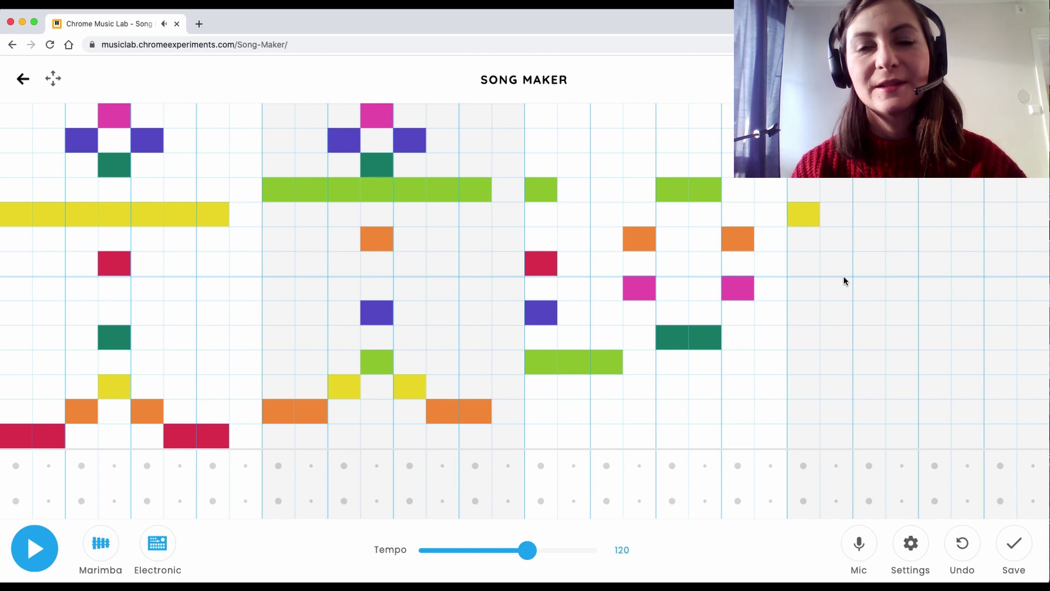
Step: Fill the last columns with green, red and yellow notes plus a multicoloured column, then play and stop
{"action": "left_click", "coordinate": [869, 337]}
{"action": "left_click", "coordinate": [900, 261]}
{"action": "left_click", "coordinate": [935, 213]}
{"action": "left_click_drag", "start_coordinate": [1000, 214], "coordinate": [998, 289]}
{"action": "left_click", "coordinate": [999, 320]}
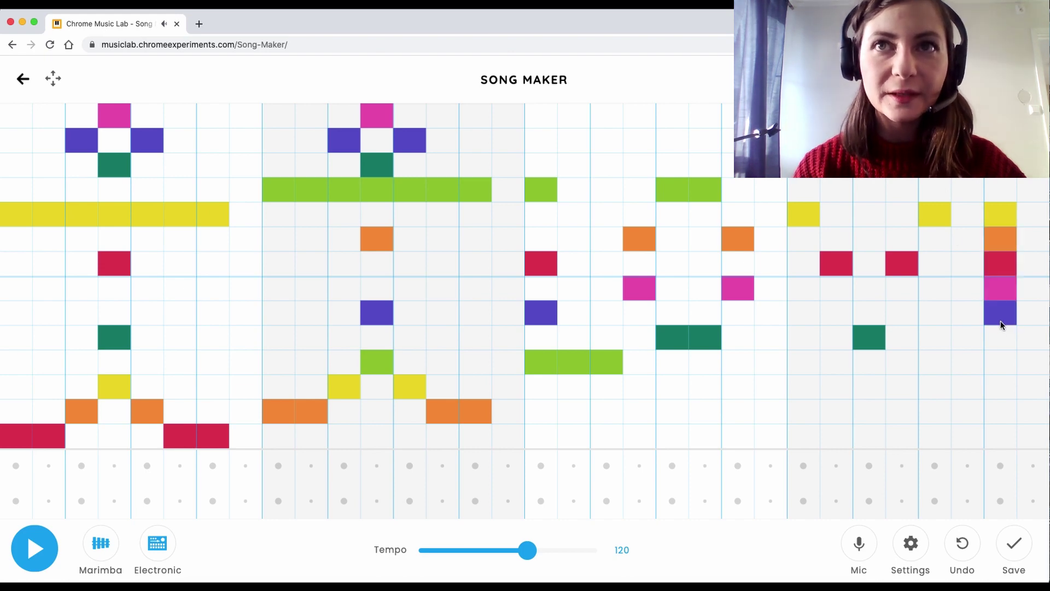
{"action": "left_click", "coordinate": [999, 327]}
{"action": "left_click", "coordinate": [1033, 335]}
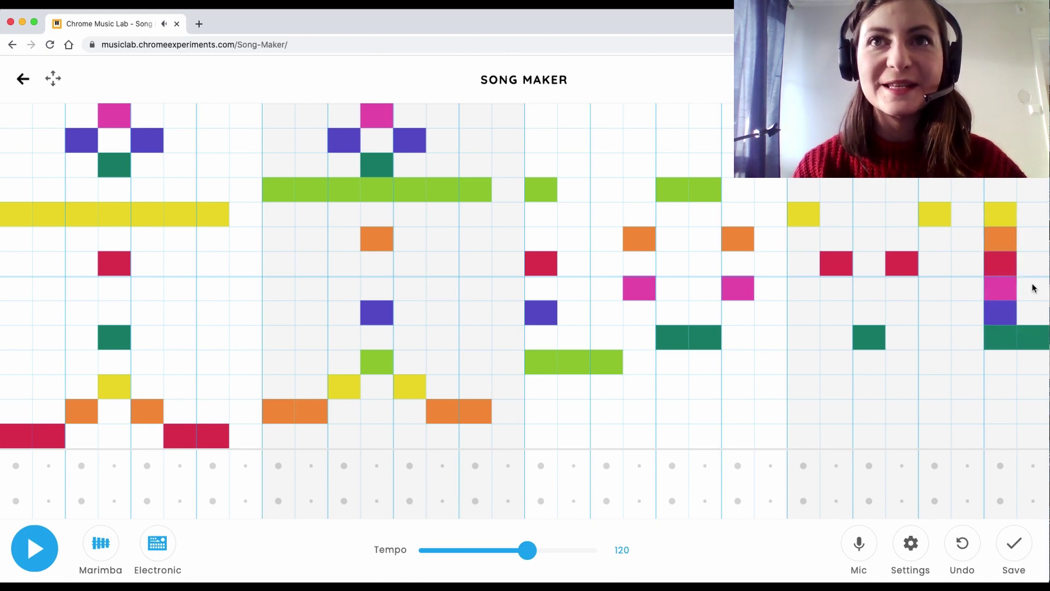
{"action": "left_click", "coordinate": [1028, 263]}
{"action": "left_click", "coordinate": [1032, 221]}
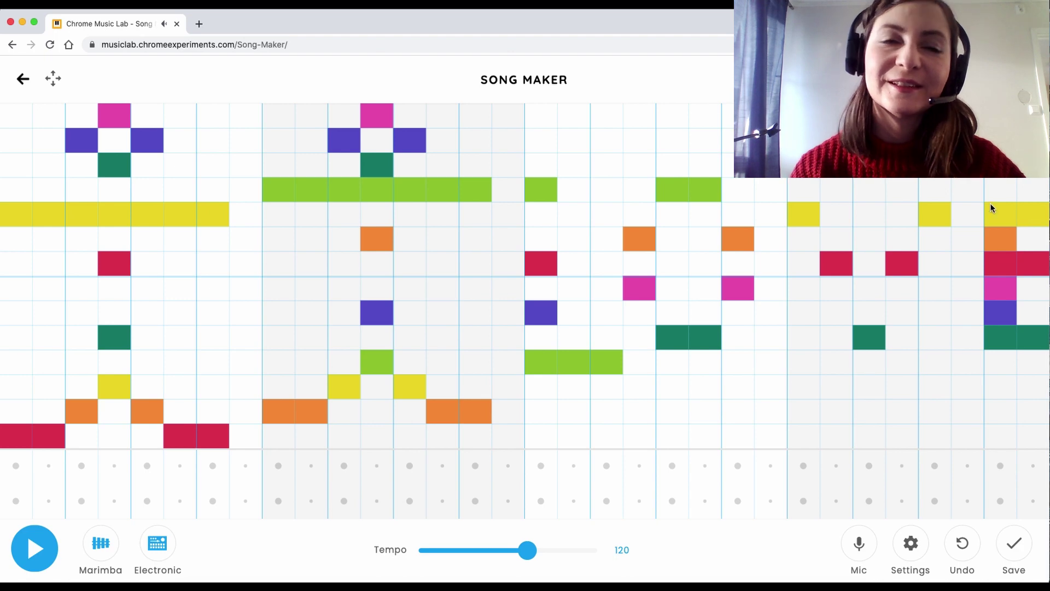
{"action": "left_click", "coordinate": [48, 554]}
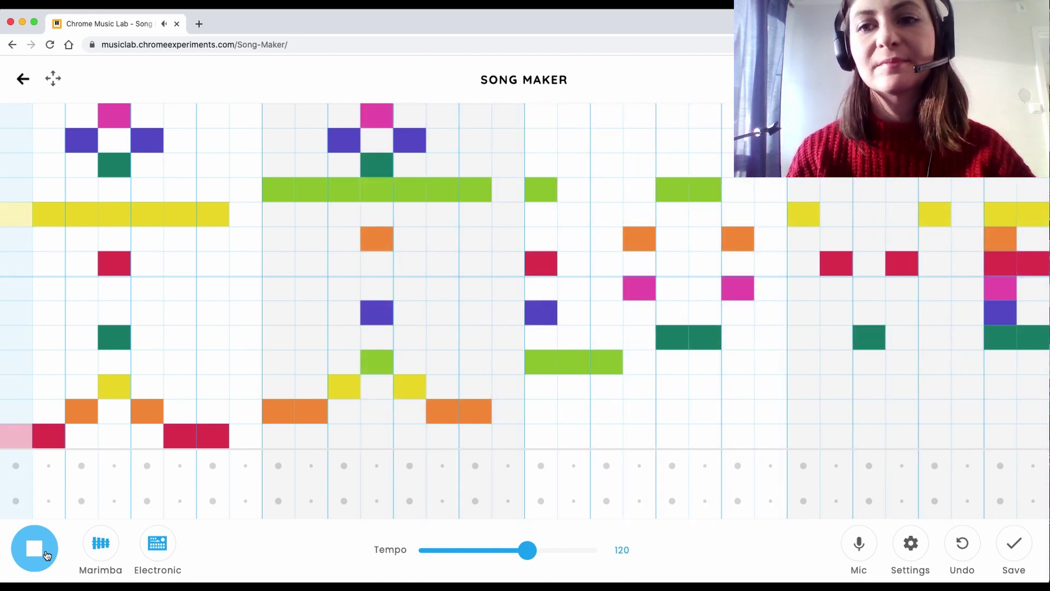
{"action": "left_click", "coordinate": [40, 556]}
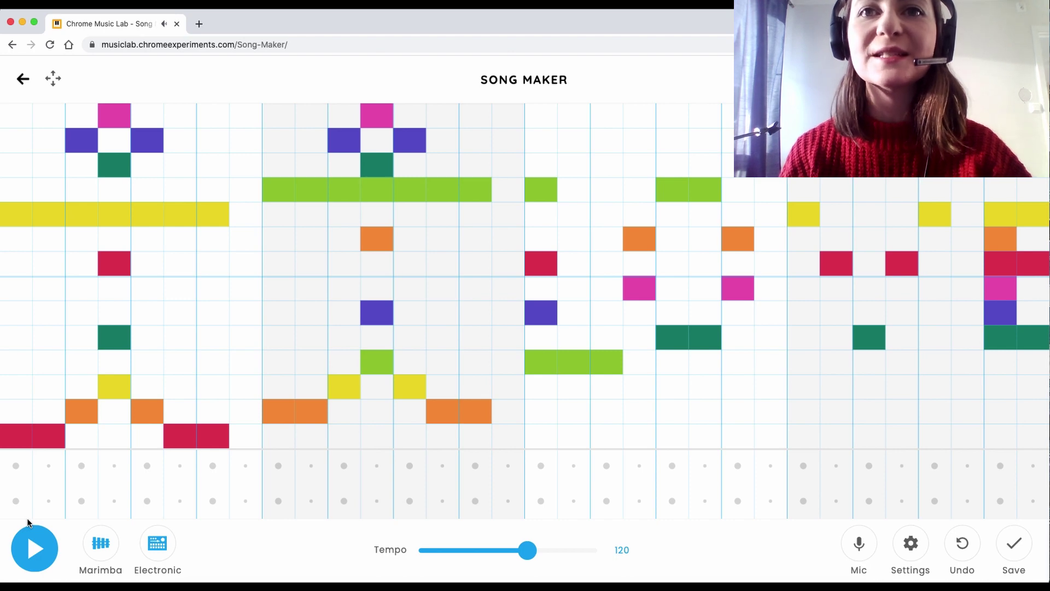
Step: Add five drum hits along the percussion rows across the bars and start playback
{"action": "left_click", "coordinate": [19, 502]}
{"action": "left_click", "coordinate": [114, 502]}
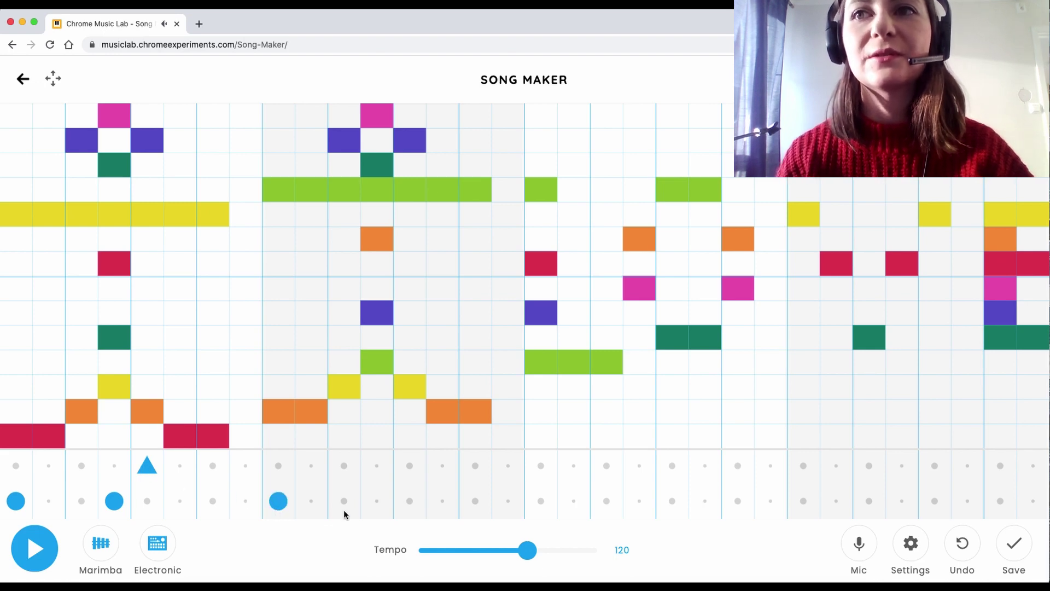
{"action": "left_click", "coordinate": [380, 505]}
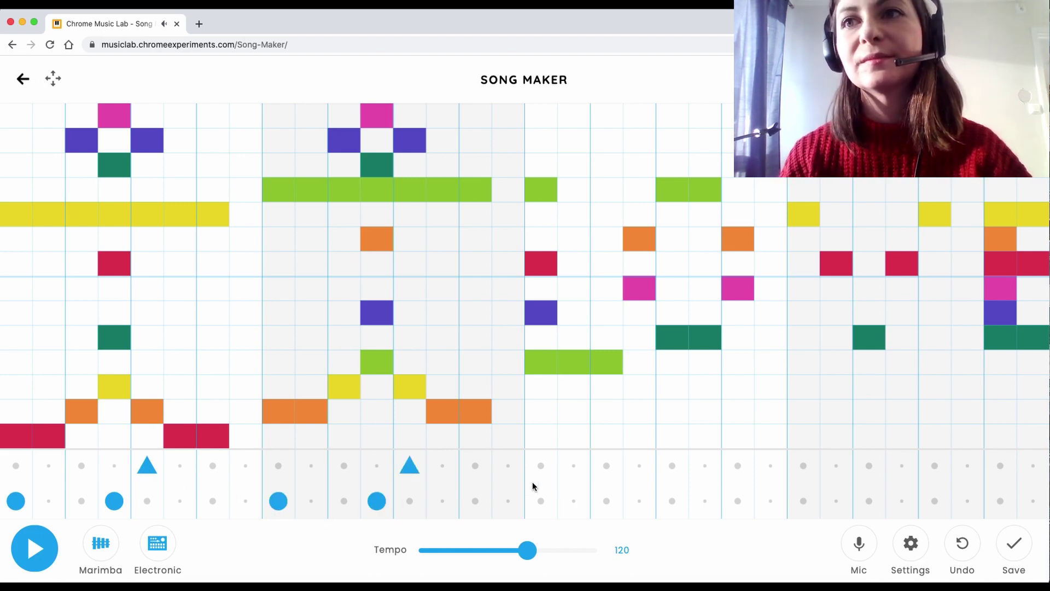
{"action": "left_click", "coordinate": [543, 509]}
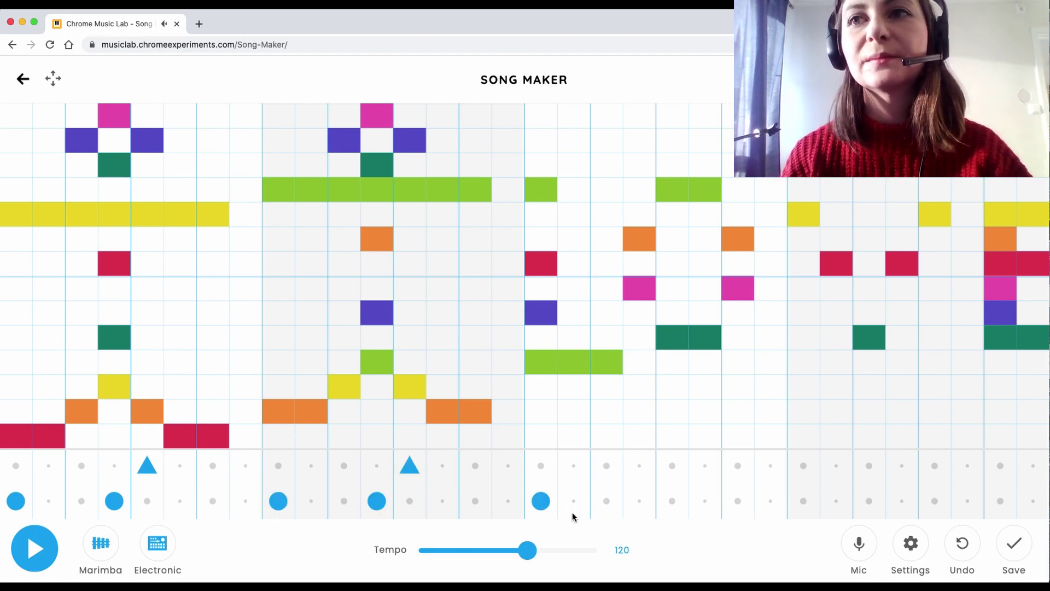
{"action": "left_click", "coordinate": [641, 508]}
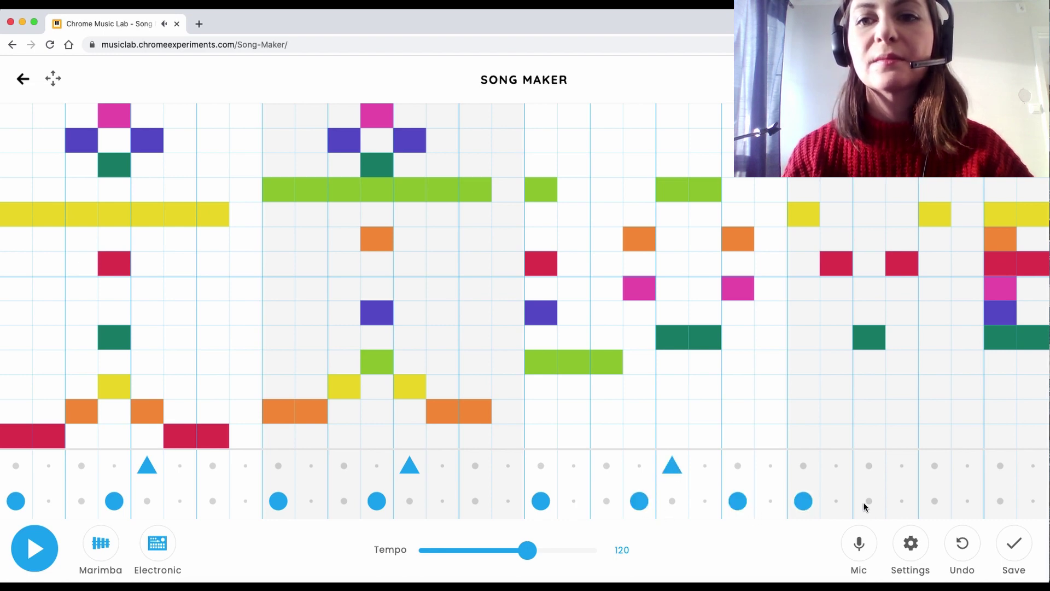
{"action": "left_click", "coordinate": [37, 546]}
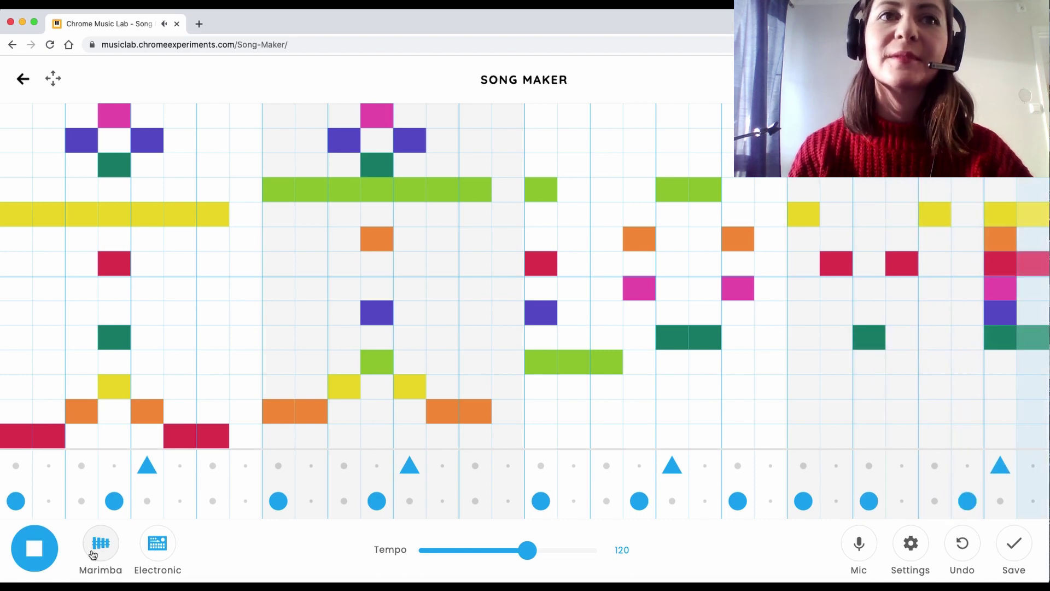
Step: Try Piano, Strings, Woodwind and Synth, return the melody to Marimba, and set percussion to Kit
{"action": "left_click", "coordinate": [95, 554]}
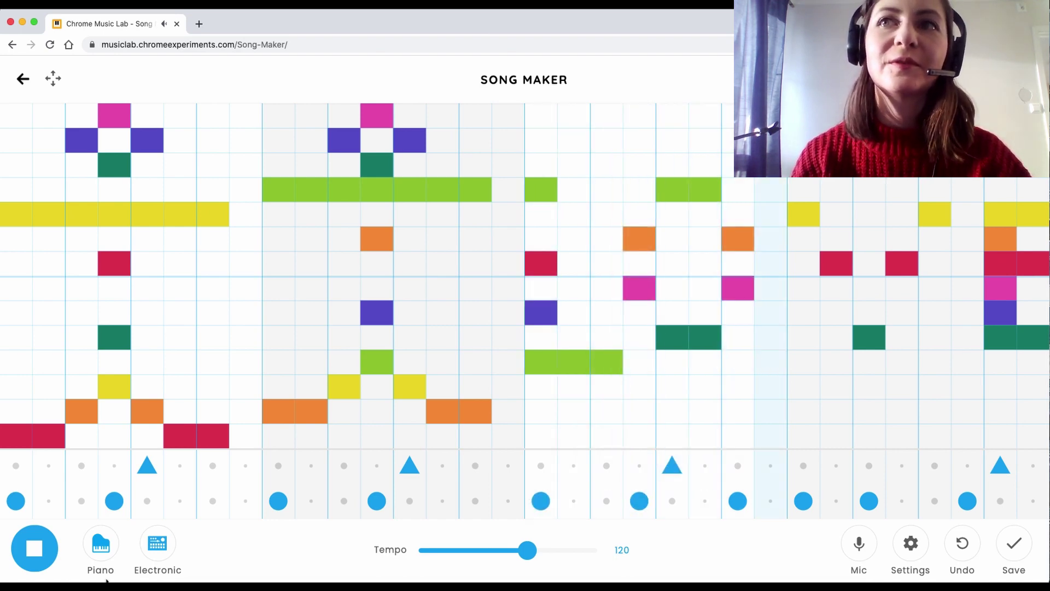
{"action": "left_click", "coordinate": [100, 545]}
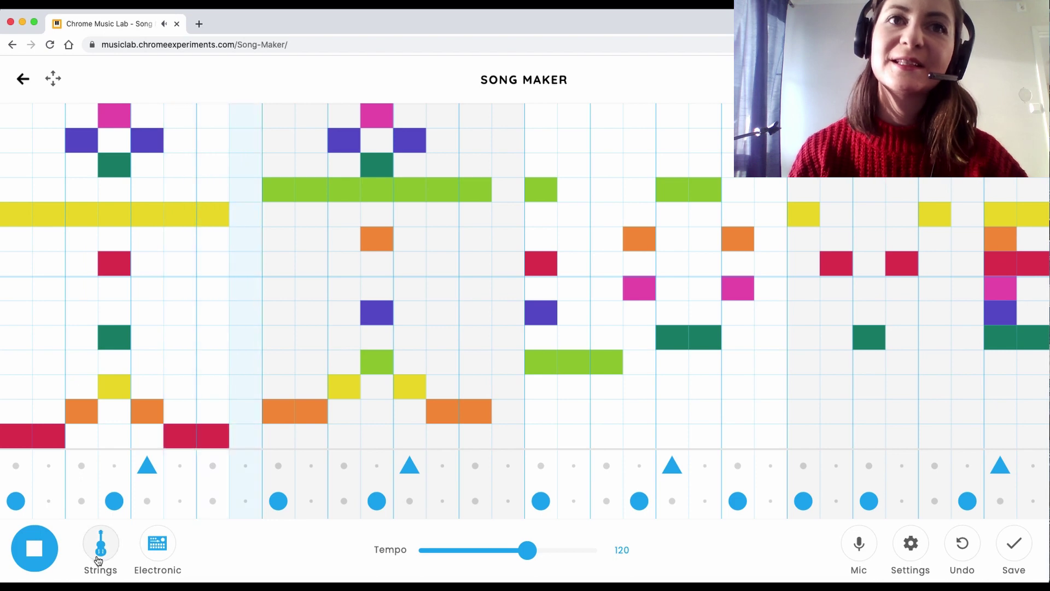
{"action": "left_click", "coordinate": [103, 570]}
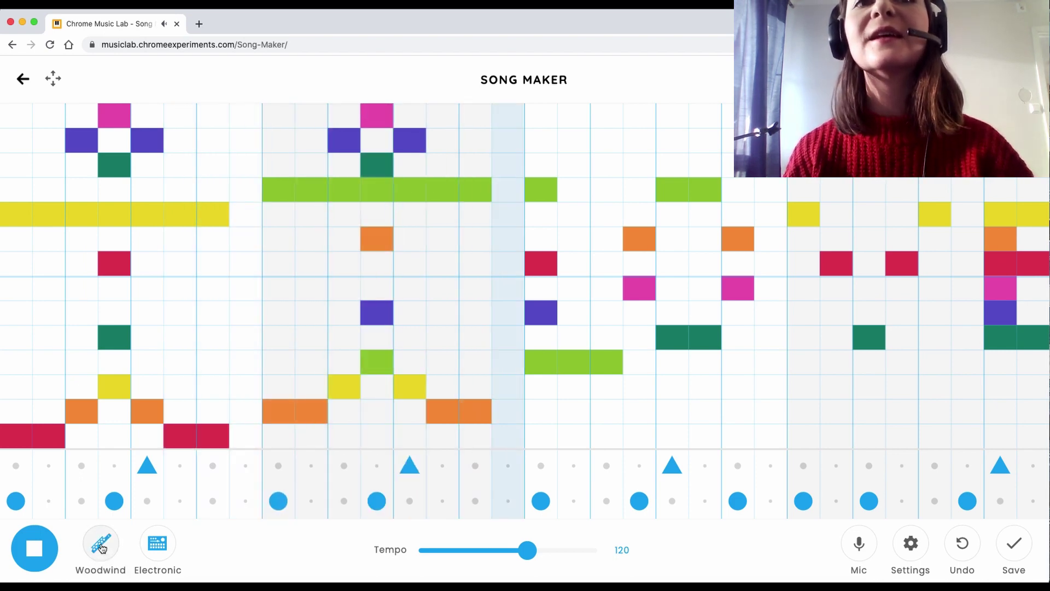
{"action": "left_click", "coordinate": [103, 570]}
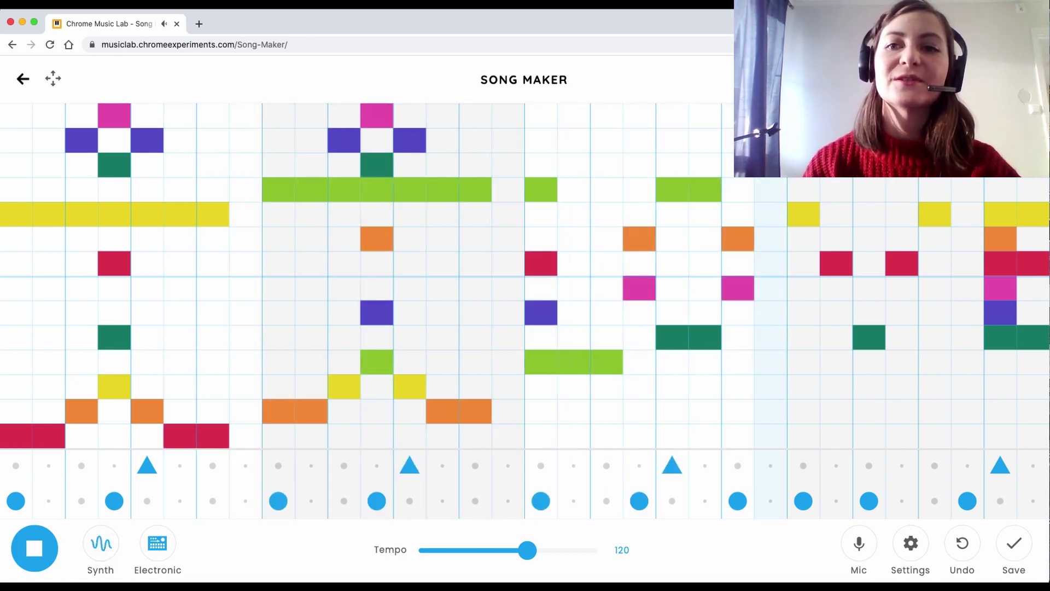
{"action": "left_click", "coordinate": [158, 544]}
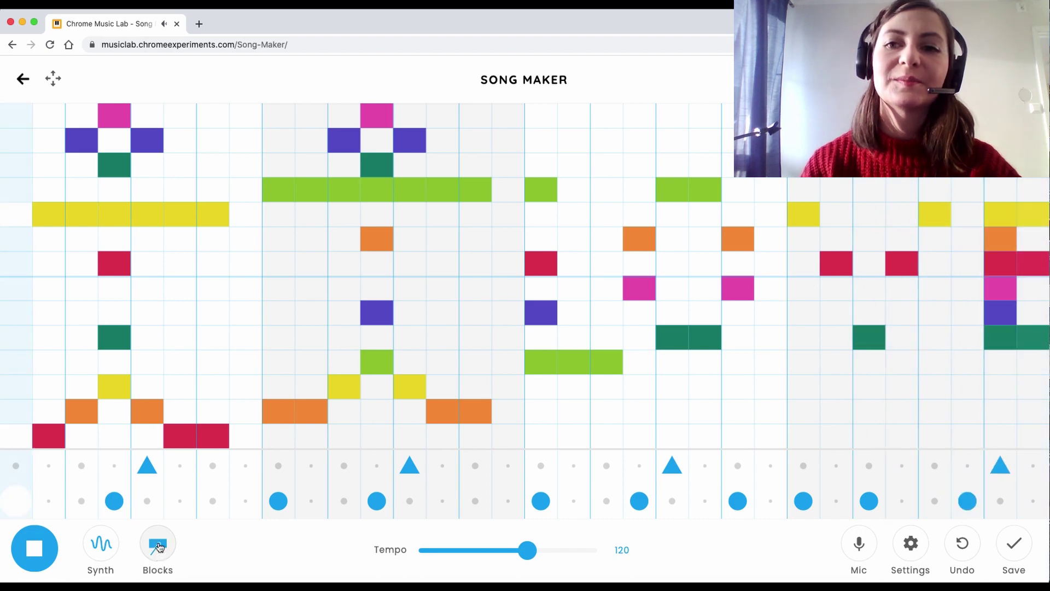
{"action": "left_click", "coordinate": [158, 544]}
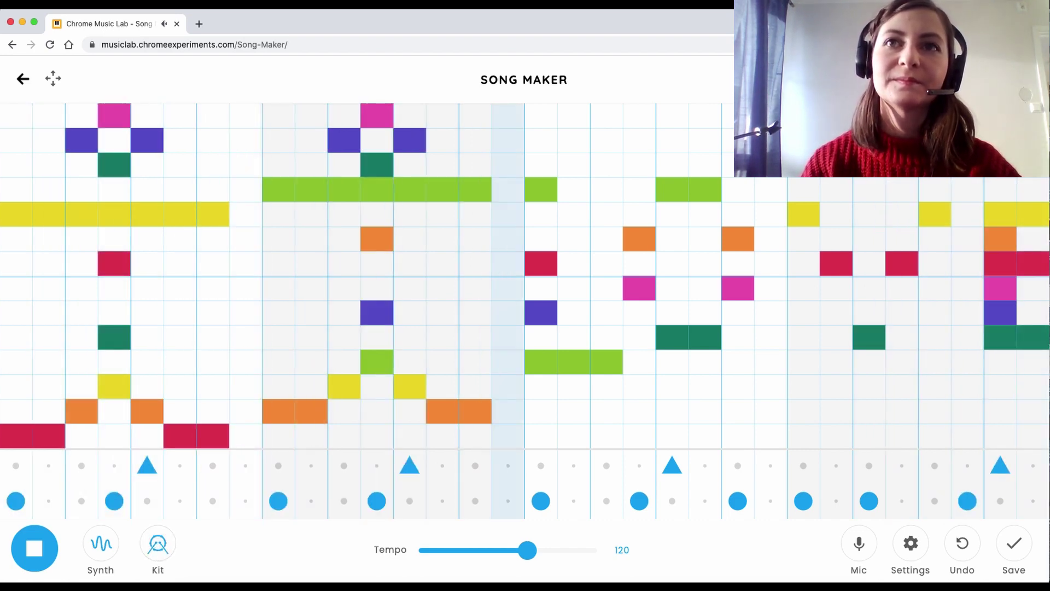
{"action": "left_click", "coordinate": [100, 543]}
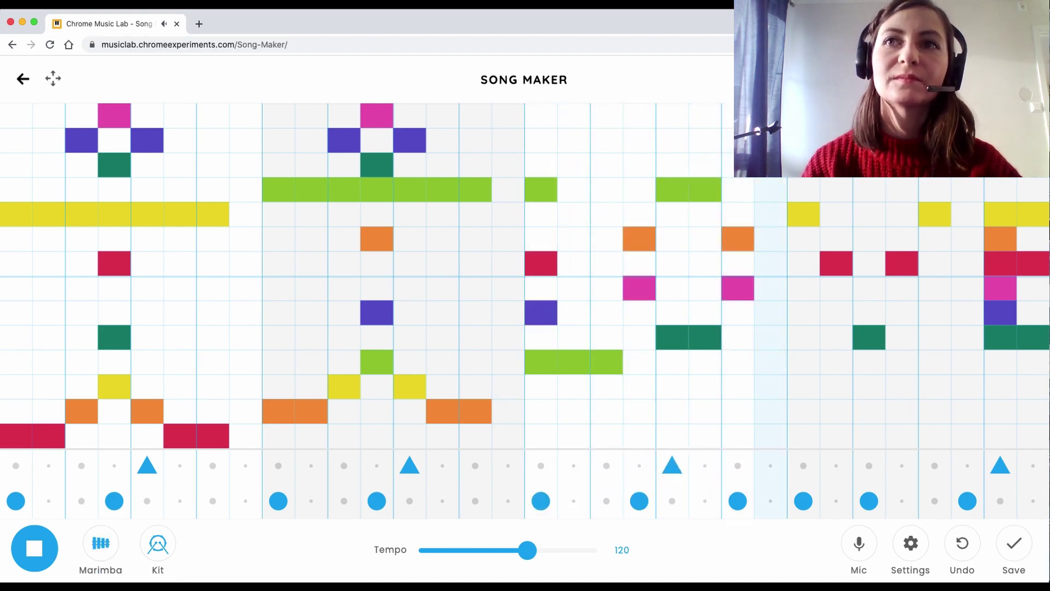